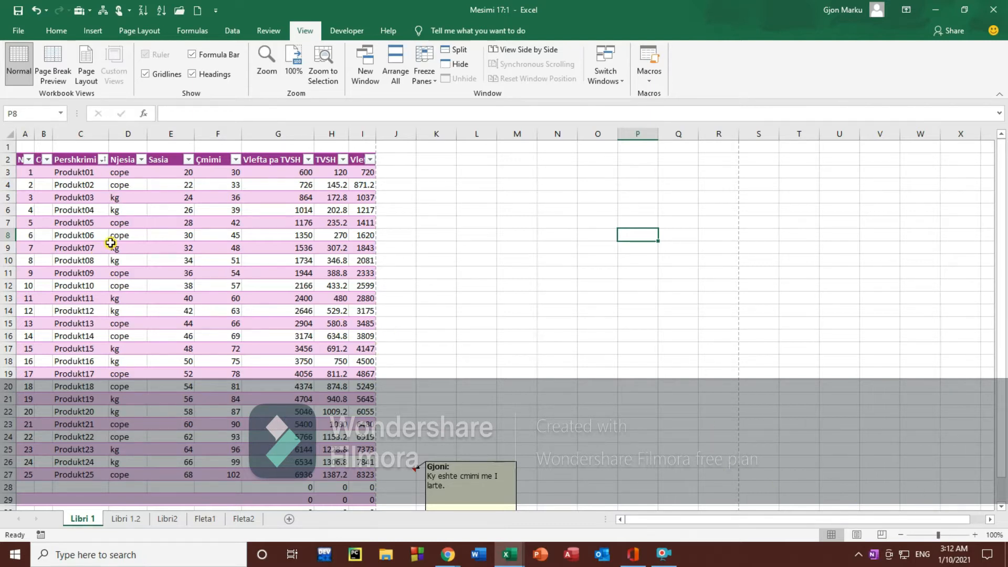
Step: Zoom the worksheet out to 62%, in to 292%, and back to 106%
{"action": "mouse_move", "coordinate": [938, 534]}
{"action": "left_mouse_down"}
{"action": "mouse_move", "coordinate": [953, 536]}
{"action": "mouse_move", "coordinate": [924, 535]}
{"action": "mouse_move", "coordinate": [938, 537]}
{"action": "left_mouse_up"}
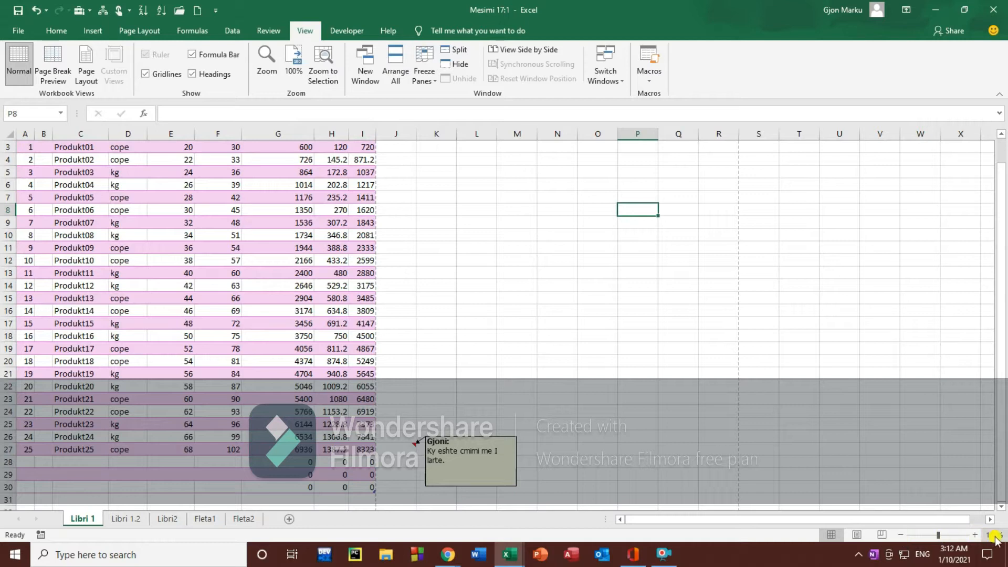
{"action": "left_click", "coordinate": [925, 534]}
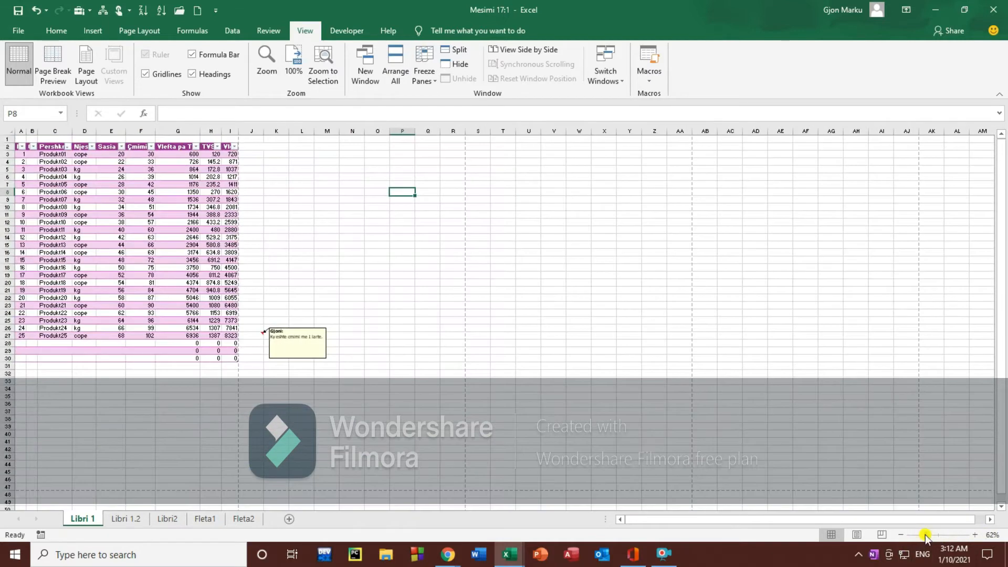
{"action": "left_click", "coordinate": [957, 535]}
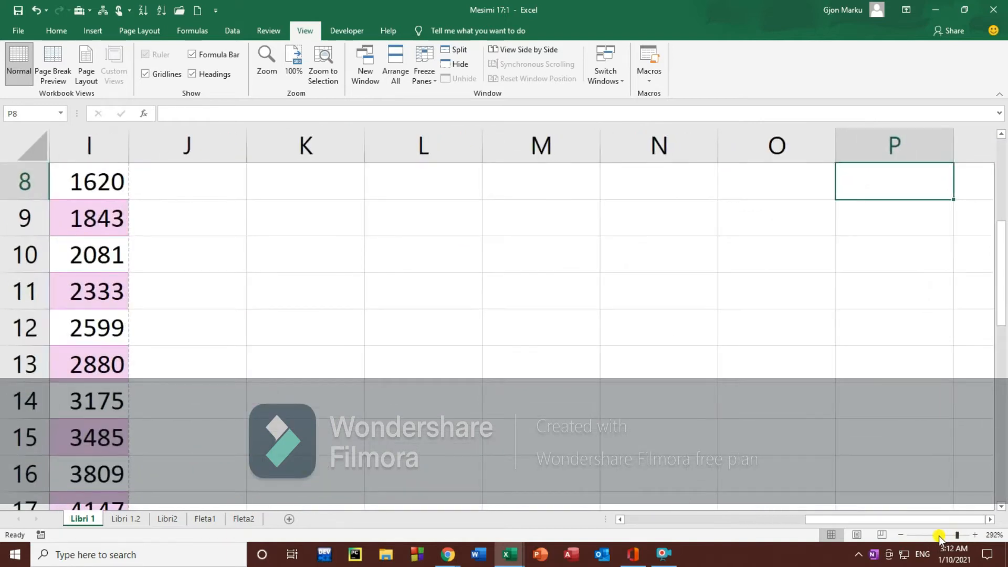
{"action": "left_click", "coordinate": [939, 535]}
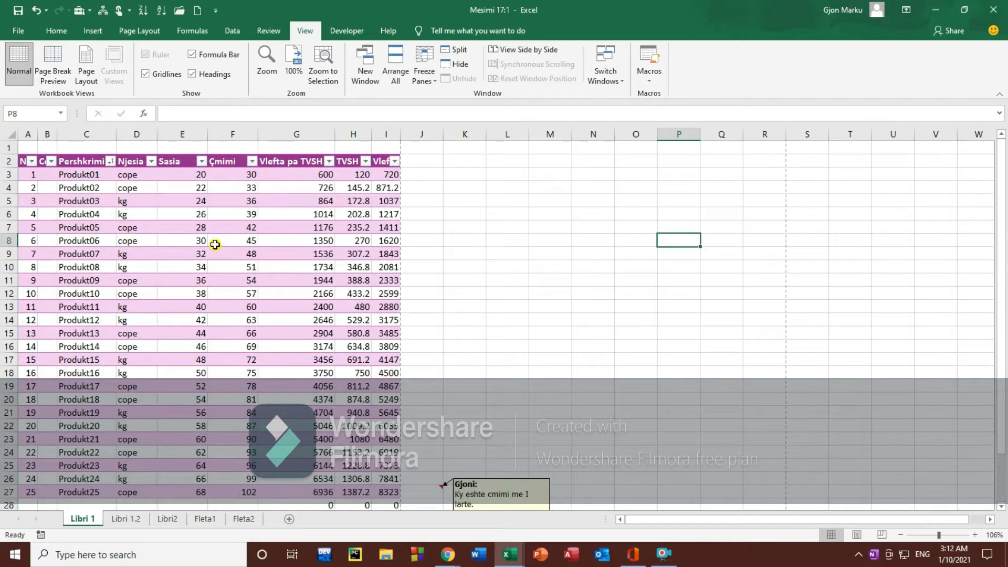
Step: View the worksheet at 200% magnification, and reduce the magnification to 75%
{"action": "left_click", "coordinate": [268, 62]}
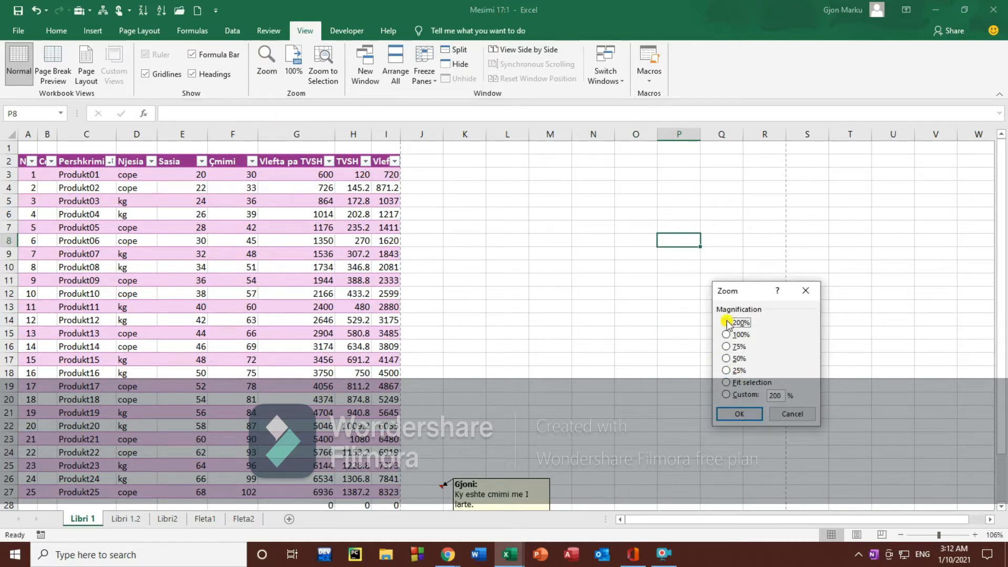
{"action": "left_click", "coordinate": [737, 414]}
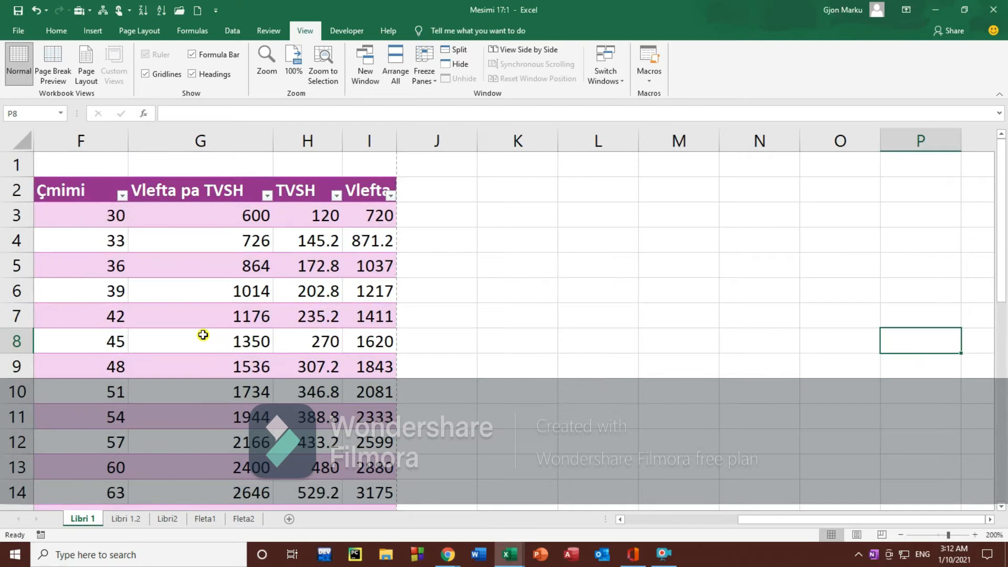
{"action": "left_click", "coordinate": [266, 62]}
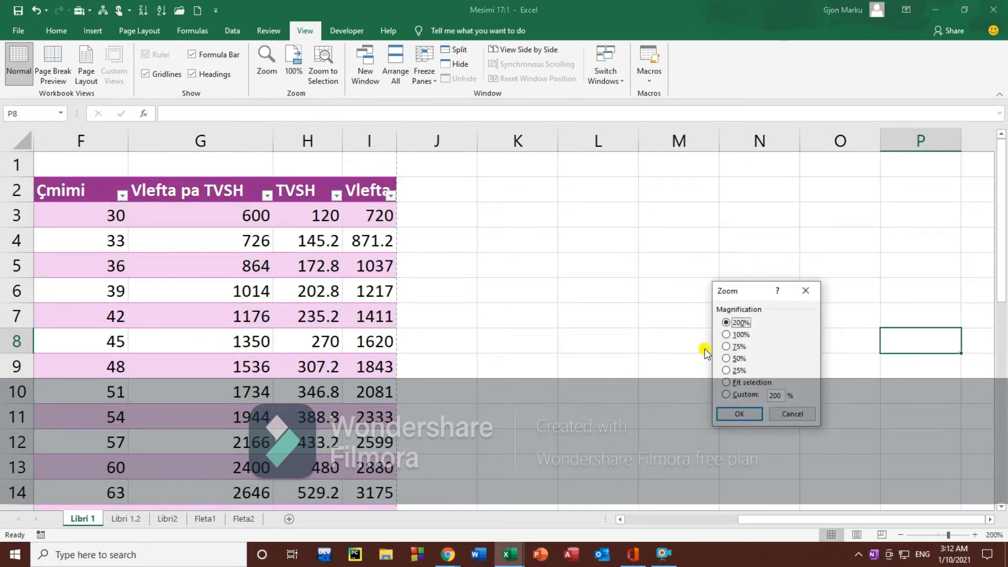
{"action": "left_click", "coordinate": [725, 347]}
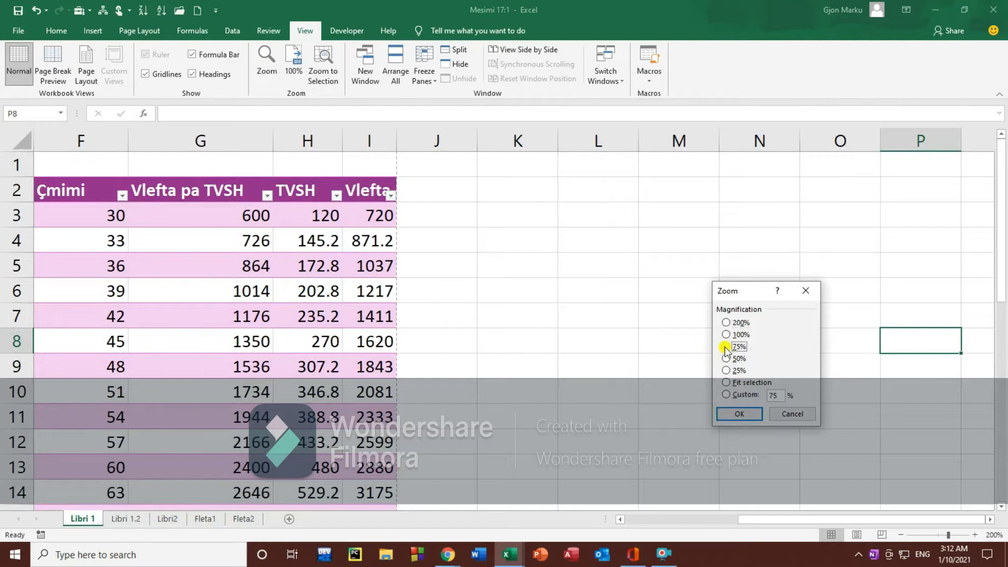
{"action": "left_click", "coordinate": [738, 413]}
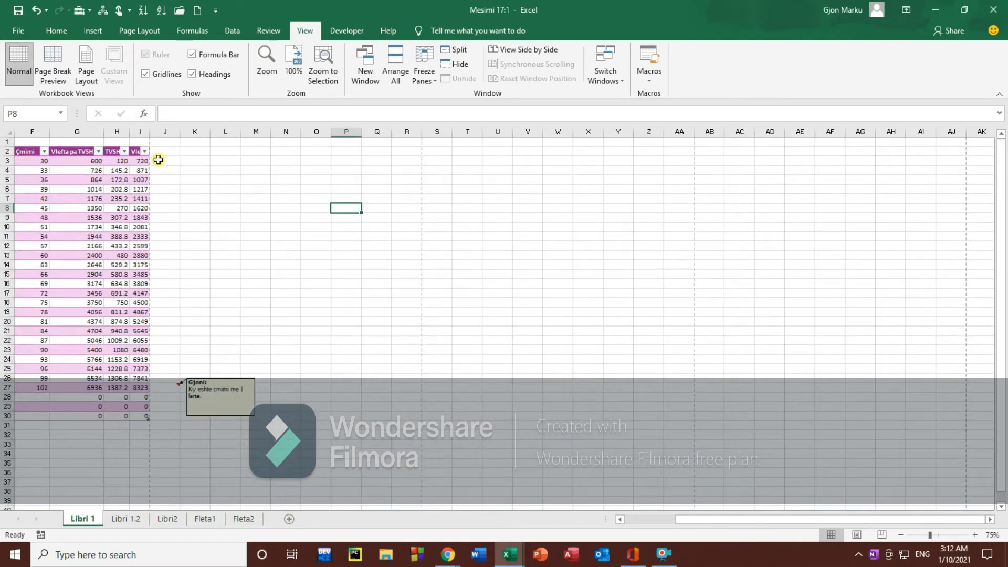
Step: Set the worksheet magnification to 100% and bring the table's first columns back into view
{"action": "left_click", "coordinate": [266, 62]}
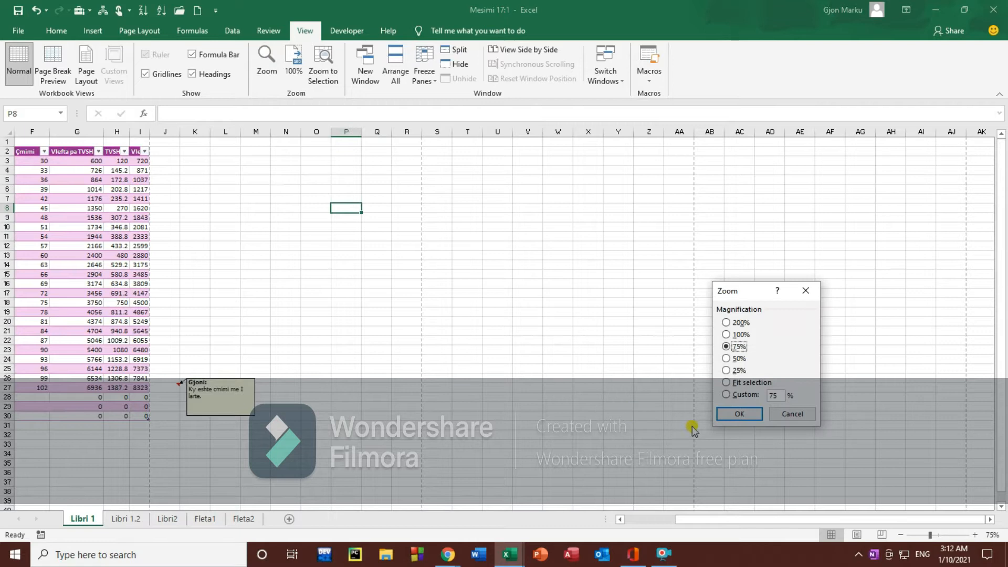
{"action": "left_click", "coordinate": [726, 334]}
{"action": "left_click", "coordinate": [738, 412]}
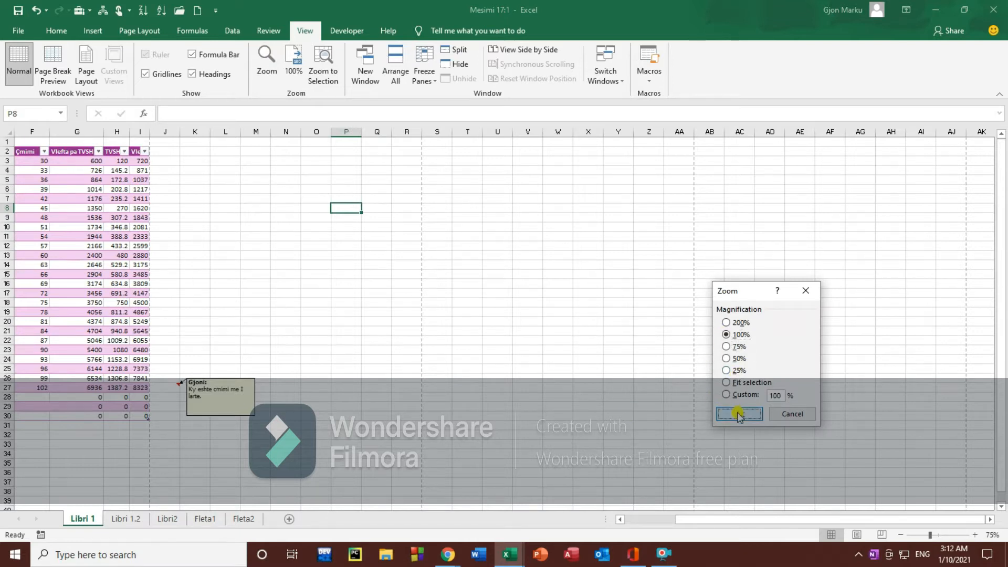
{"action": "left_click_drag", "start_coordinate": [673, 525], "coordinate": [613, 525]}
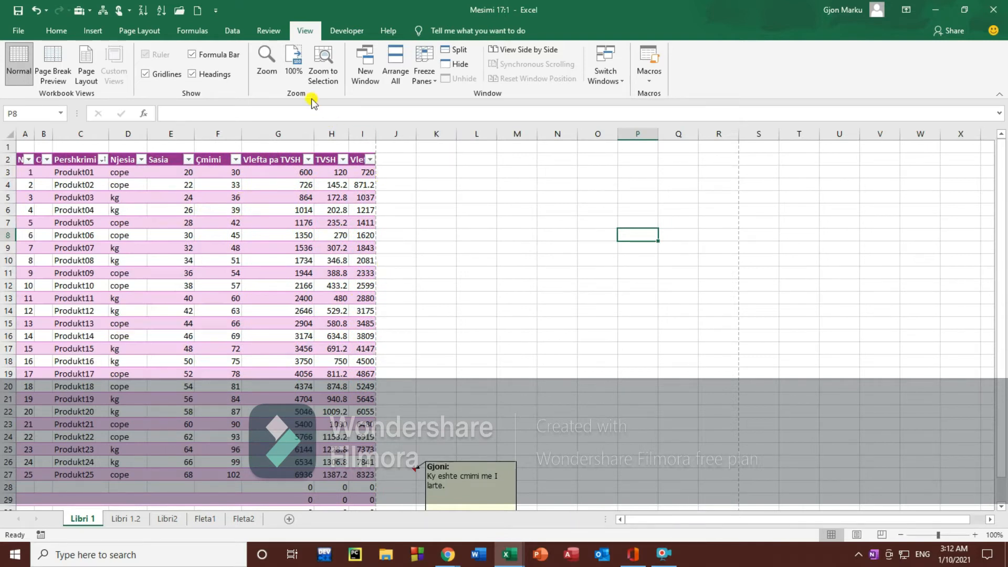
Step: Zoom to the selected cell P8, and restore the worksheet to 100% magnification with the product table in view
{"action": "left_click", "coordinate": [323, 68]}
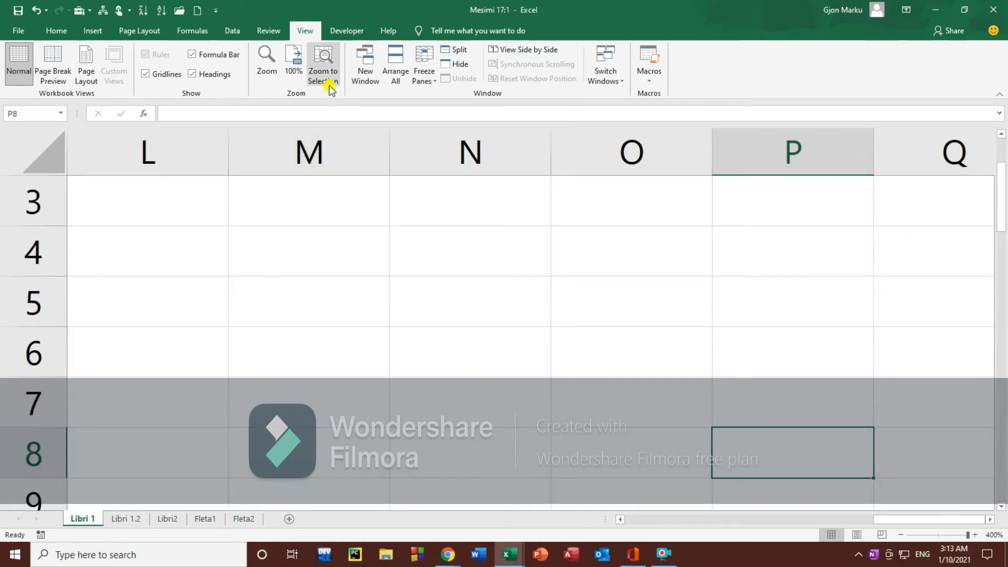
{"action": "left_click", "coordinate": [293, 66]}
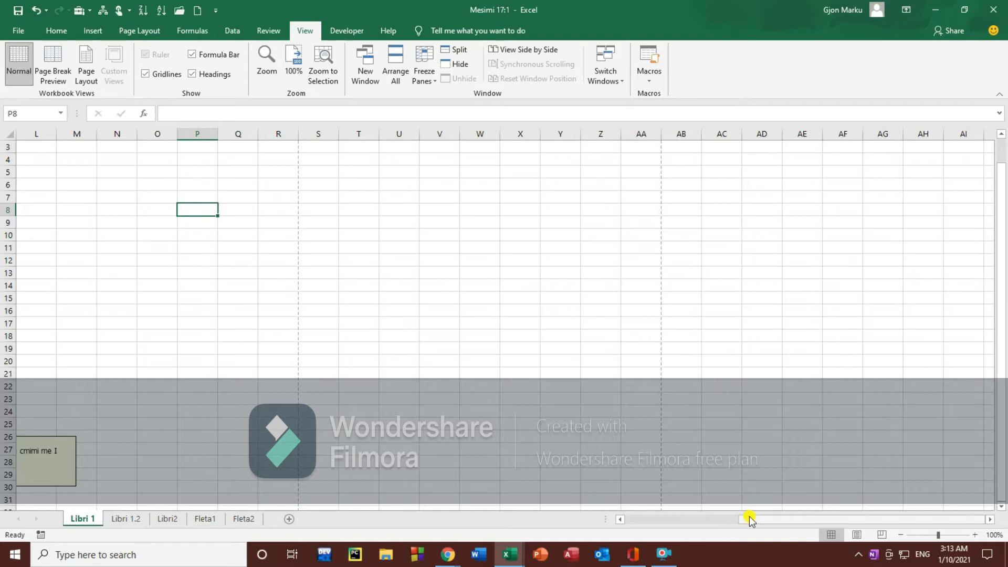
{"action": "left_click_drag", "start_coordinate": [749, 519], "coordinate": [619, 519]}
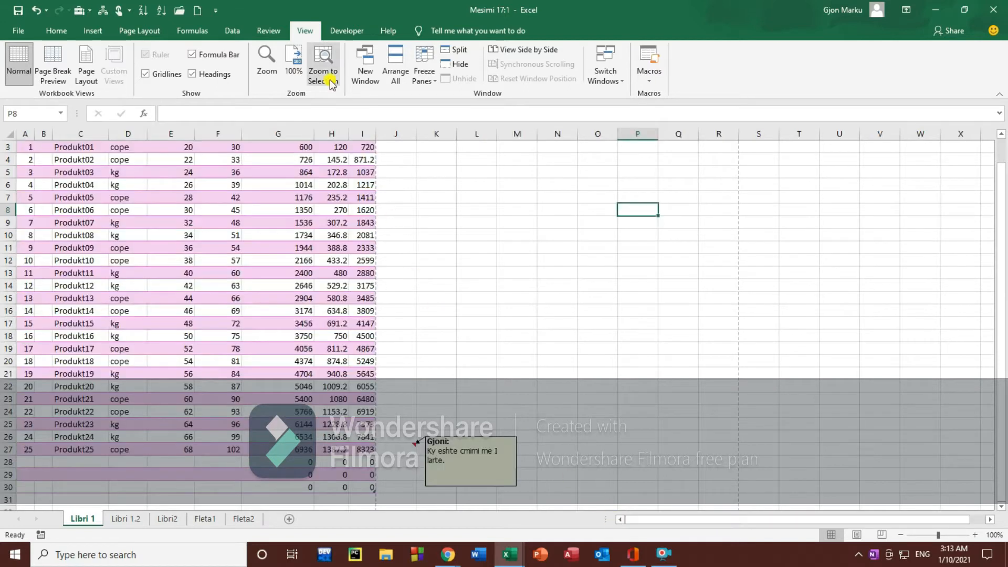
Step: Reduce the worksheet magnification to 25%, and restore it to 100% with the table header in view
{"action": "left_click", "coordinate": [266, 63]}
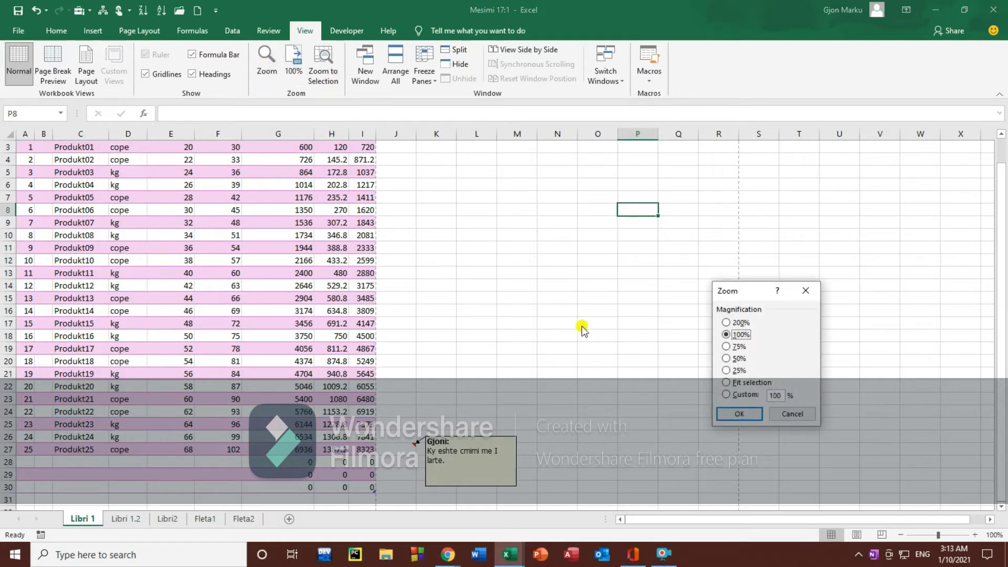
{"action": "left_click", "coordinate": [727, 371]}
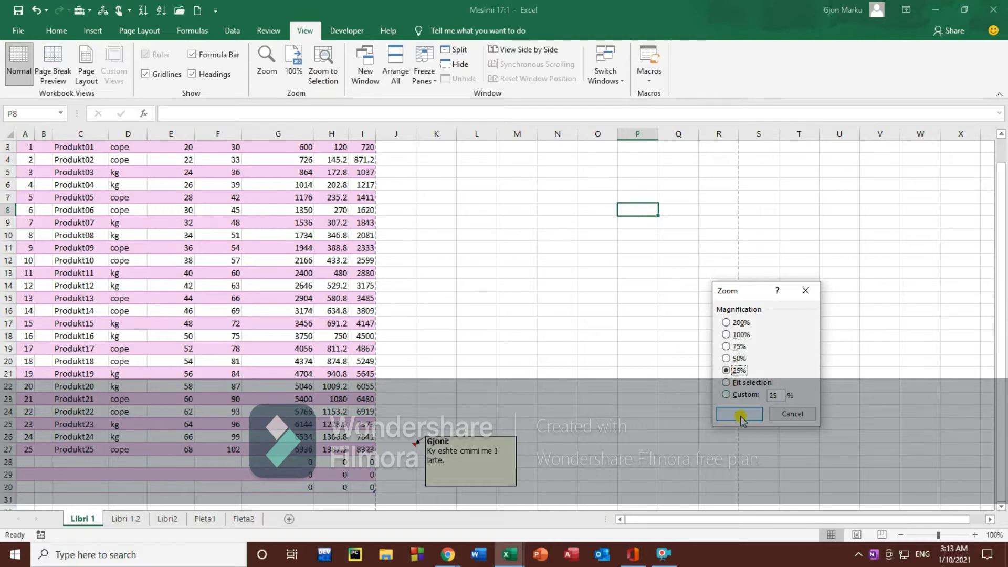
{"action": "left_click", "coordinate": [739, 413]}
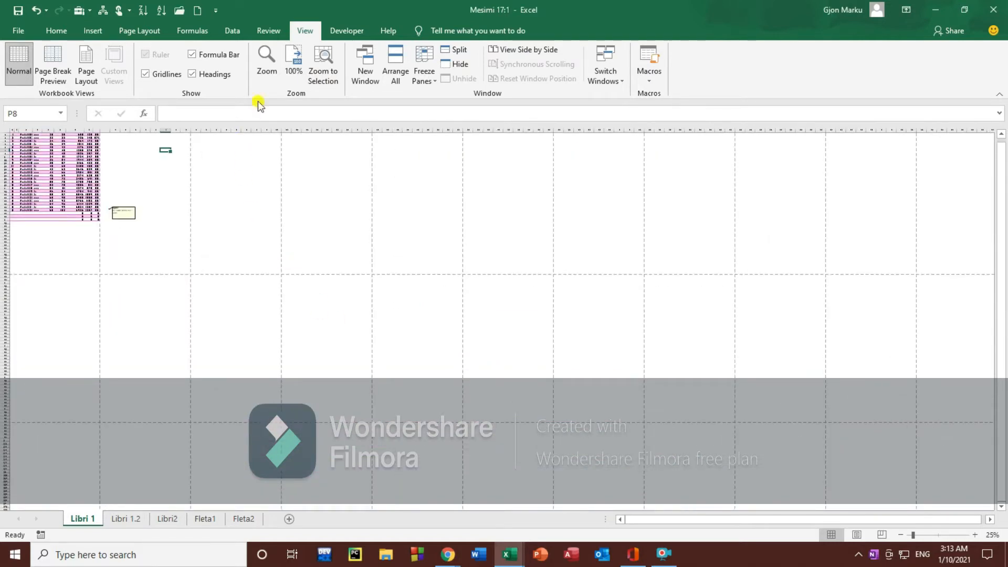
{"action": "left_click", "coordinate": [294, 62]}
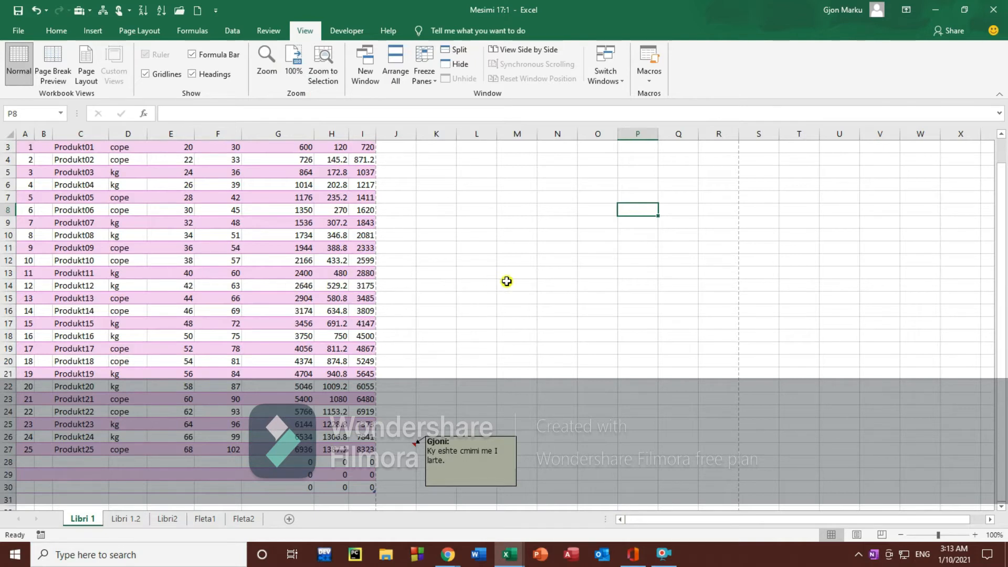
{"action": "scroll", "coordinate": [476, 313], "scroll_direction": "up", "scroll_amount": 1}
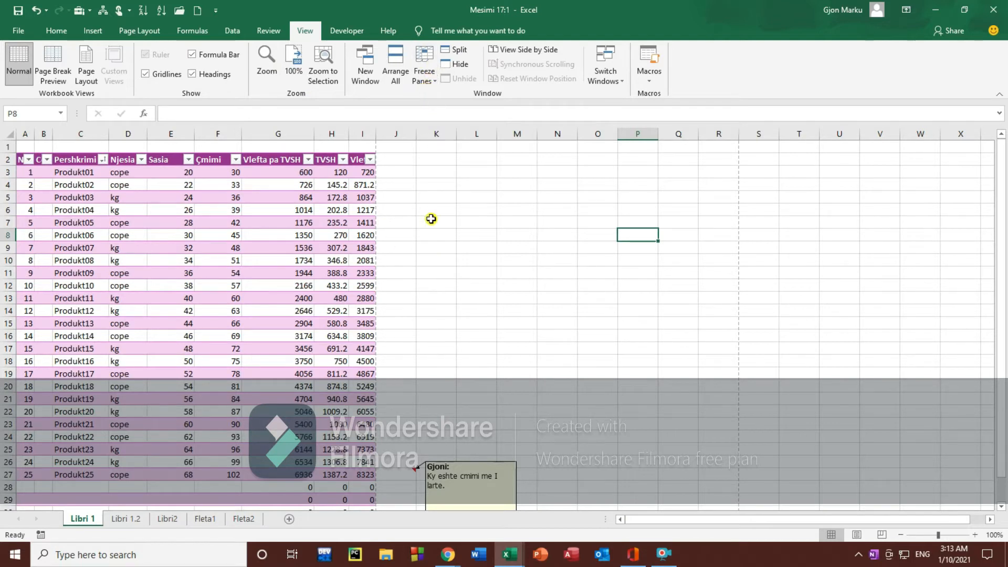
Step: Freeze the panes above row 3 so that rows 1 and 2, including the table header, stay in place
{"action": "left_click", "coordinate": [7, 172]}
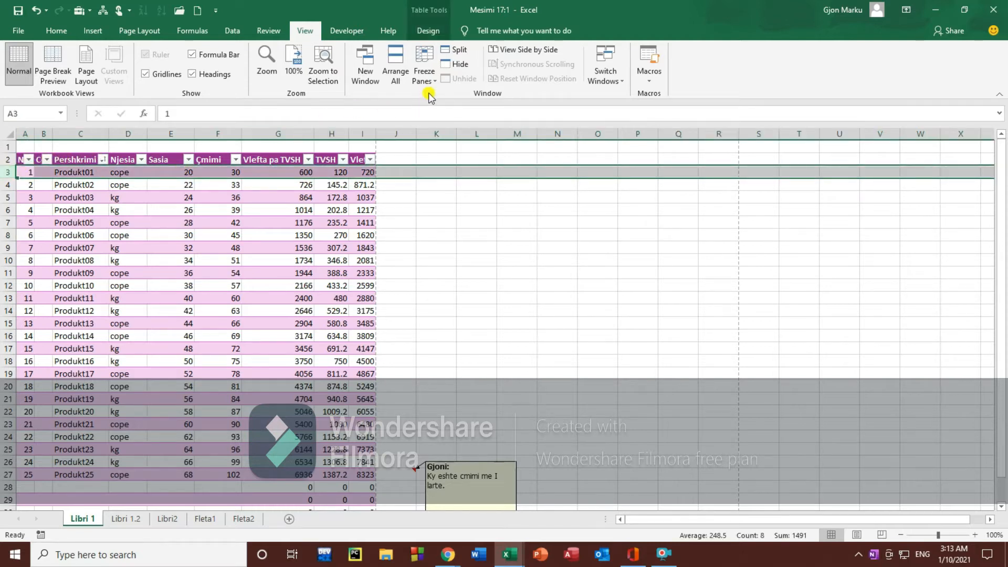
{"action": "left_click", "coordinate": [424, 74]}
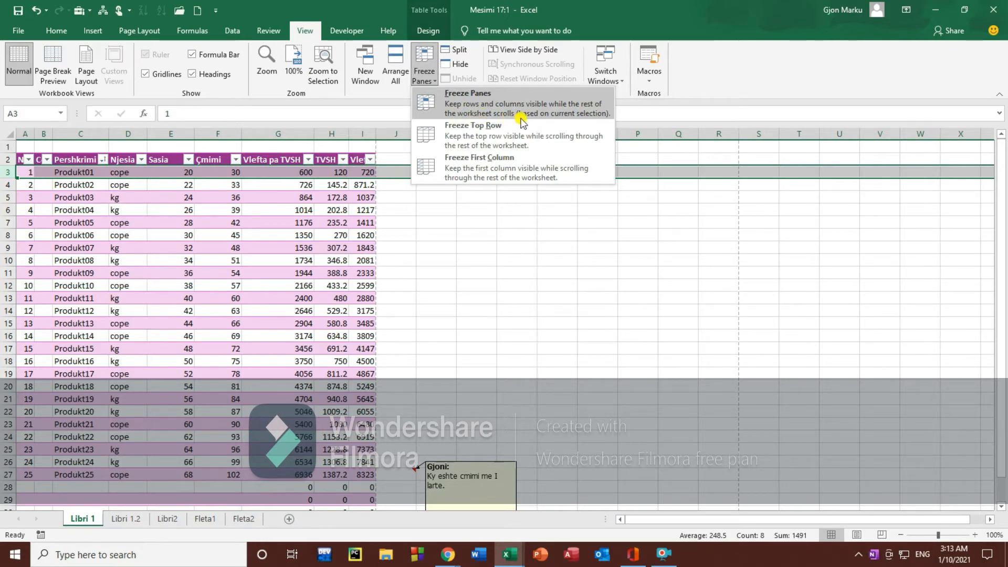
{"action": "left_click", "coordinate": [428, 104]}
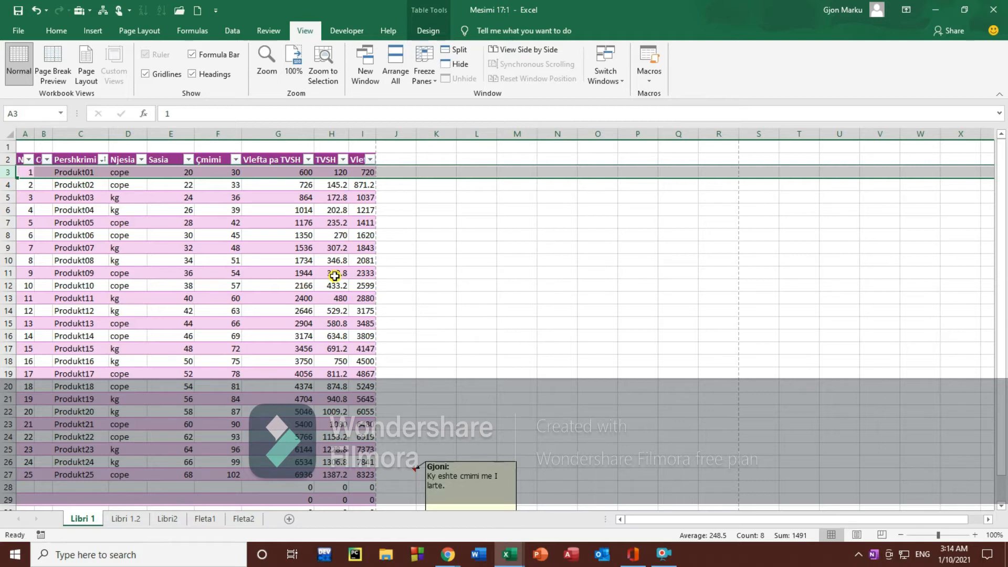
{"action": "left_click", "coordinate": [426, 231]}
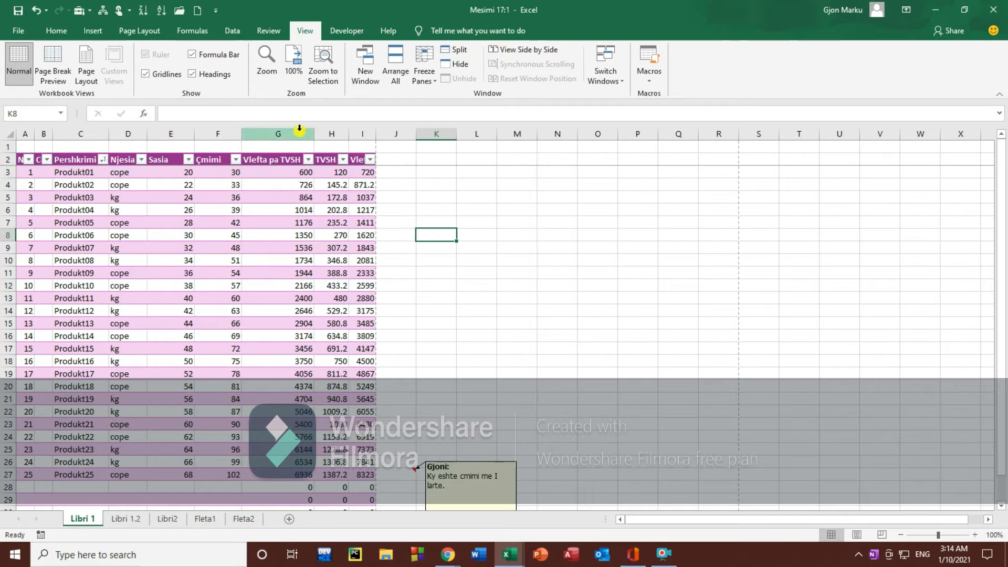
Step: Examine the freeze options and scroll through the product table to check how the frozen header rows behave
{"action": "left_click", "coordinate": [433, 83]}
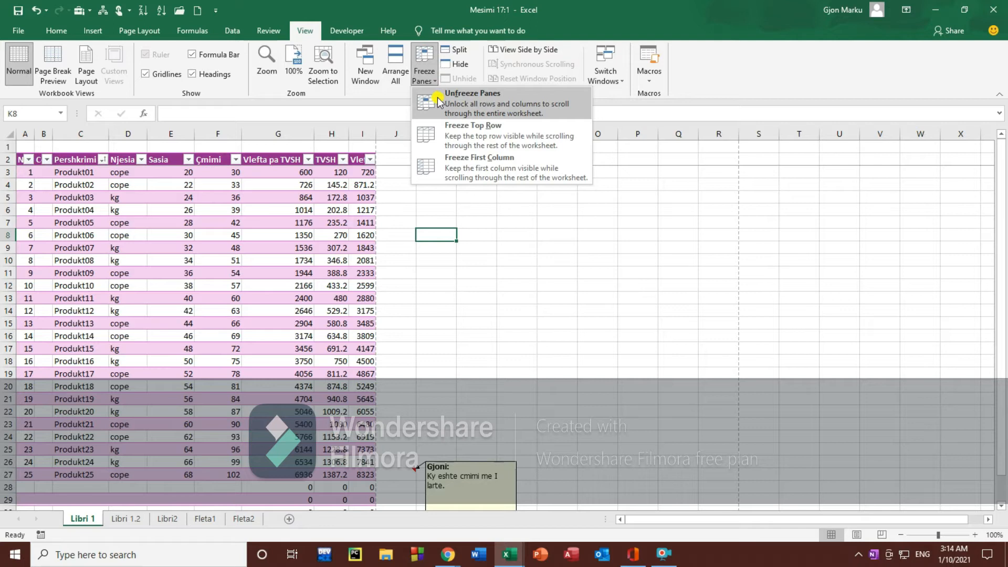
{"action": "left_click", "coordinate": [499, 255]}
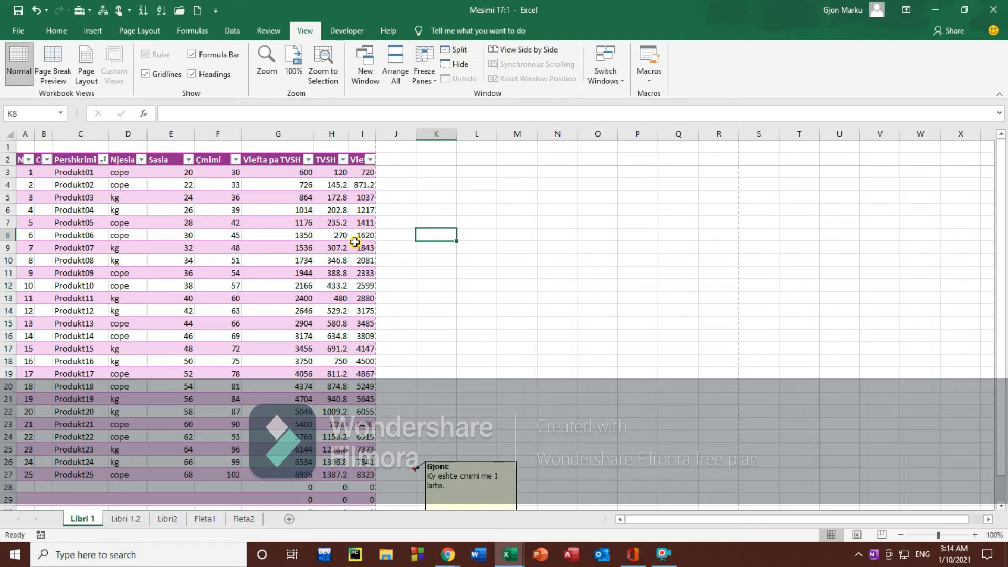
{"action": "scroll", "coordinate": [403, 258], "scroll_direction": "down", "scroll_amount": 4}
{"action": "scroll", "coordinate": [403, 259], "scroll_direction": "up", "scroll_amount": 4}
{"action": "scroll", "coordinate": [403, 259], "scroll_direction": "down", "scroll_amount": 3}
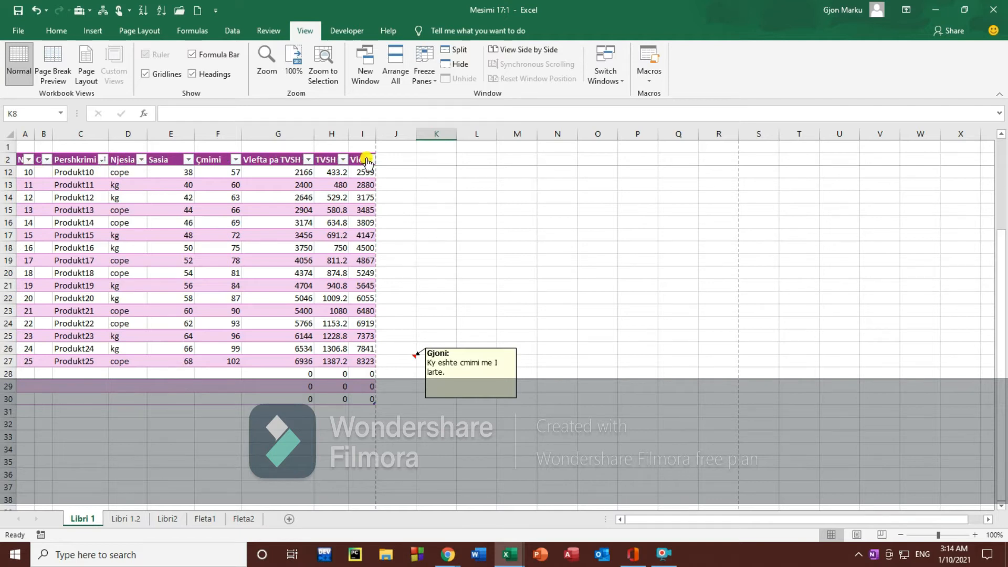
{"action": "scroll", "coordinate": [415, 223], "scroll_direction": "down", "scroll_amount": 7}
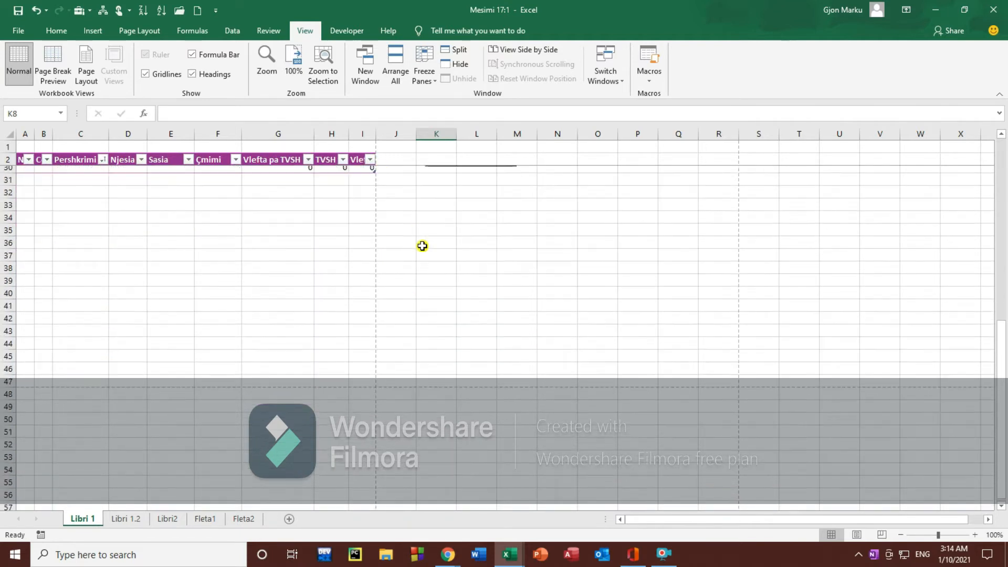
{"action": "scroll", "coordinate": [422, 246], "scroll_direction": "up", "scroll_amount": 10}
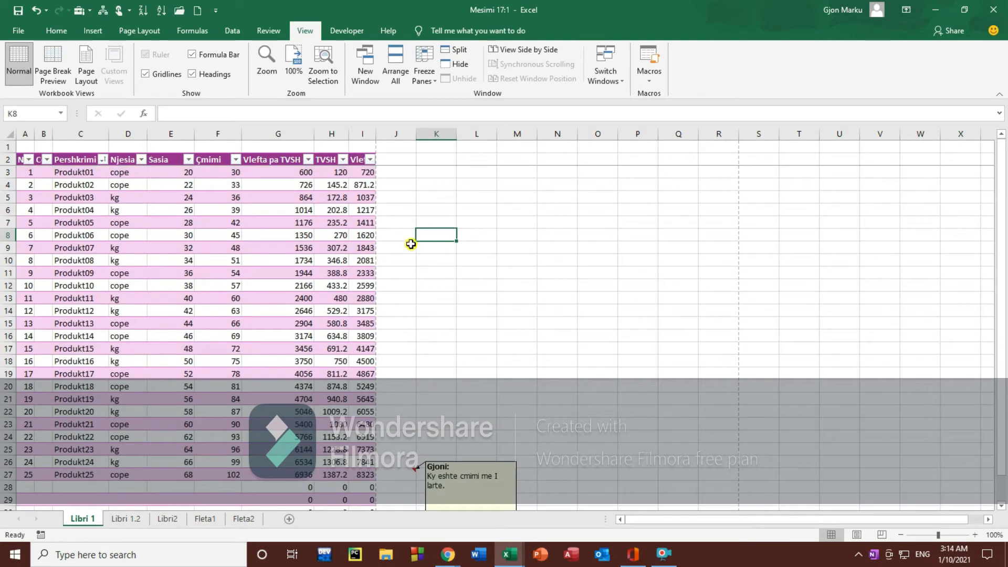
{"action": "scroll", "coordinate": [419, 313], "scroll_direction": "down", "scroll_amount": 4}
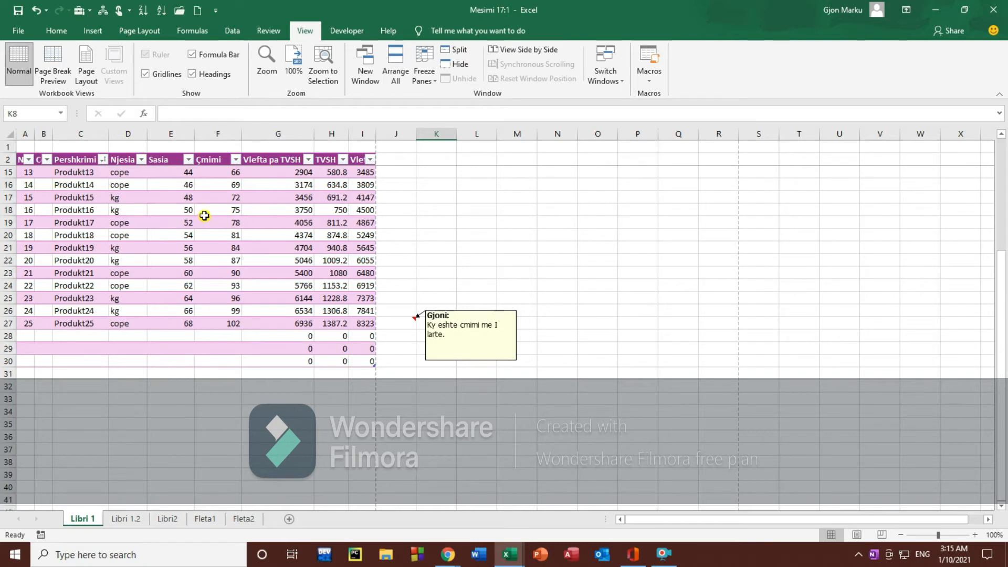
{"action": "scroll", "coordinate": [198, 212], "scroll_direction": "up", "scroll_amount": 4}
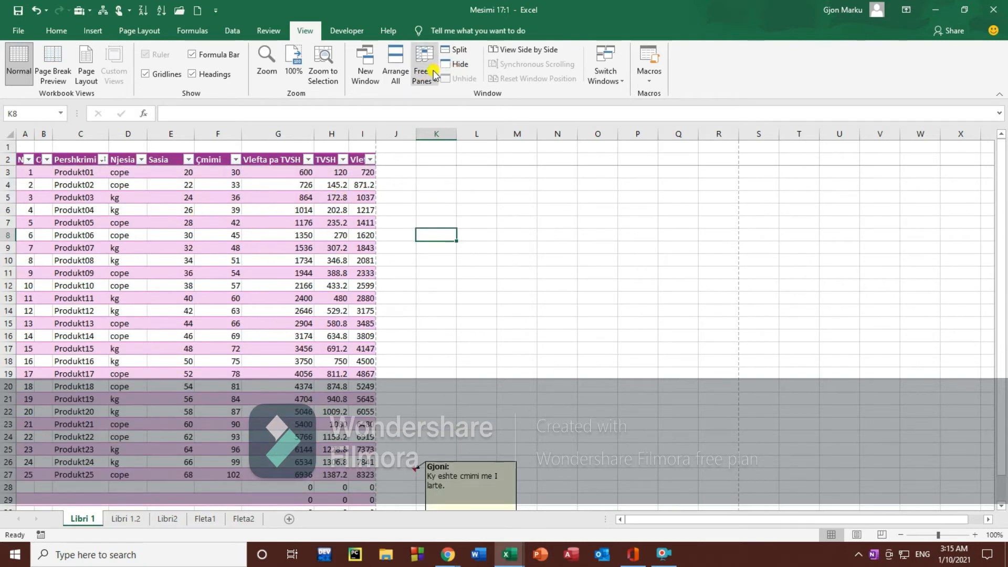
Step: Unfreeze the panes and scroll through the product table to check that the header rows move with it
{"action": "left_click", "coordinate": [436, 86]}
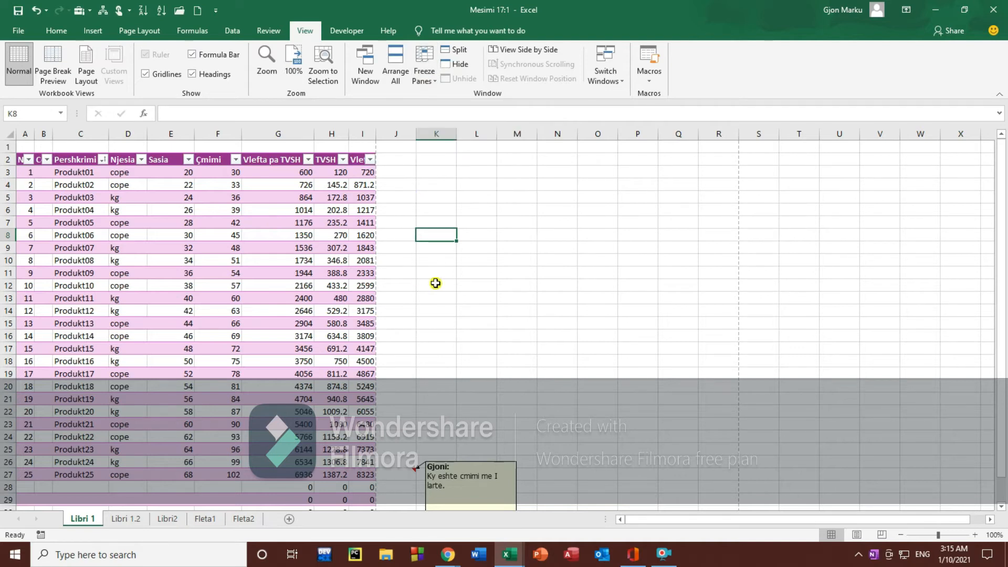
{"action": "scroll", "coordinate": [435, 282], "scroll_direction": "down", "scroll_amount": 5}
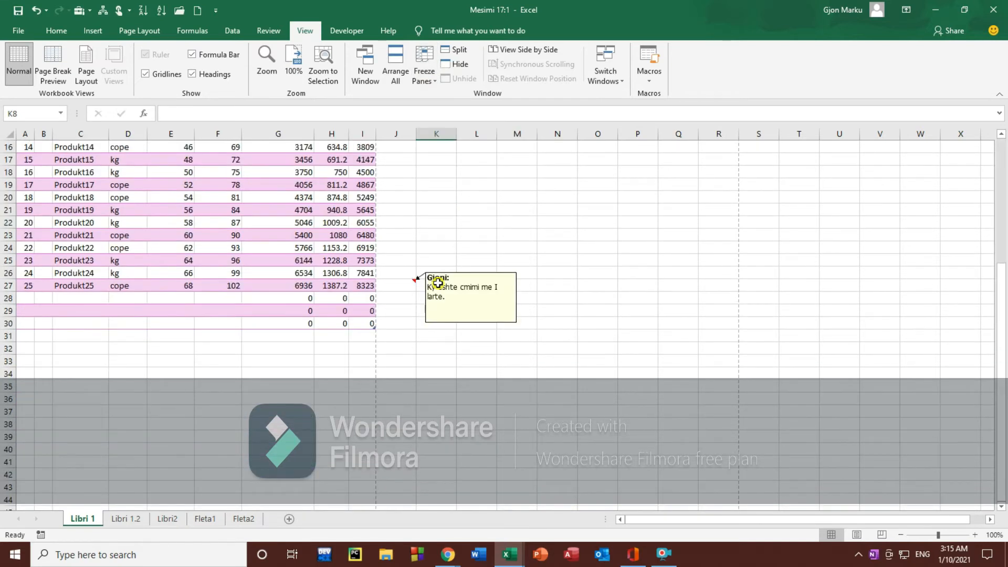
{"action": "scroll", "coordinate": [438, 283], "scroll_direction": "down", "scroll_amount": 4}
{"action": "scroll", "coordinate": [438, 283], "scroll_direction": "down", "scroll_amount": 3}
{"action": "scroll", "coordinate": [437, 283], "scroll_direction": "up", "scroll_amount": 10}
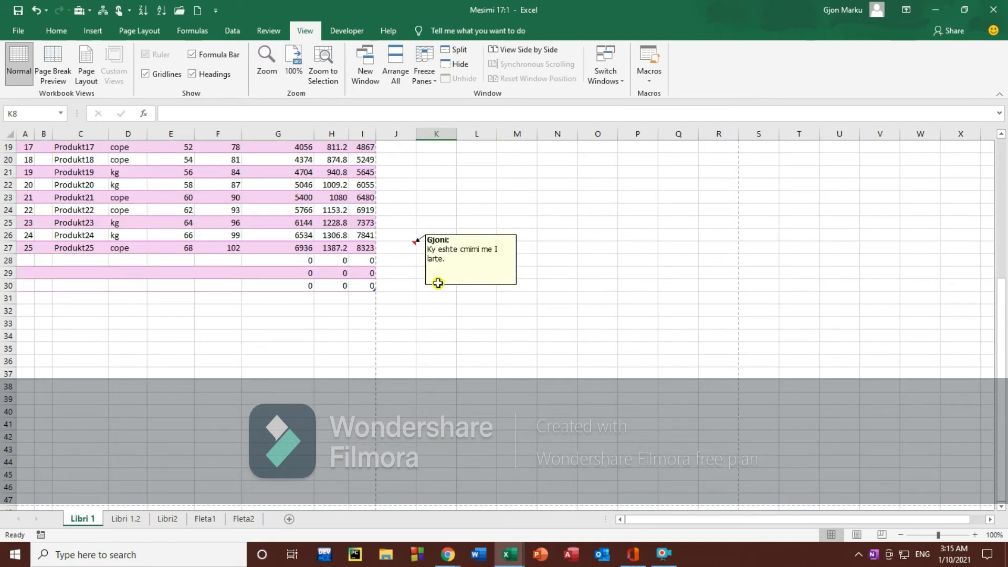
{"action": "scroll", "coordinate": [438, 283], "scroll_direction": "down", "scroll_amount": 3}
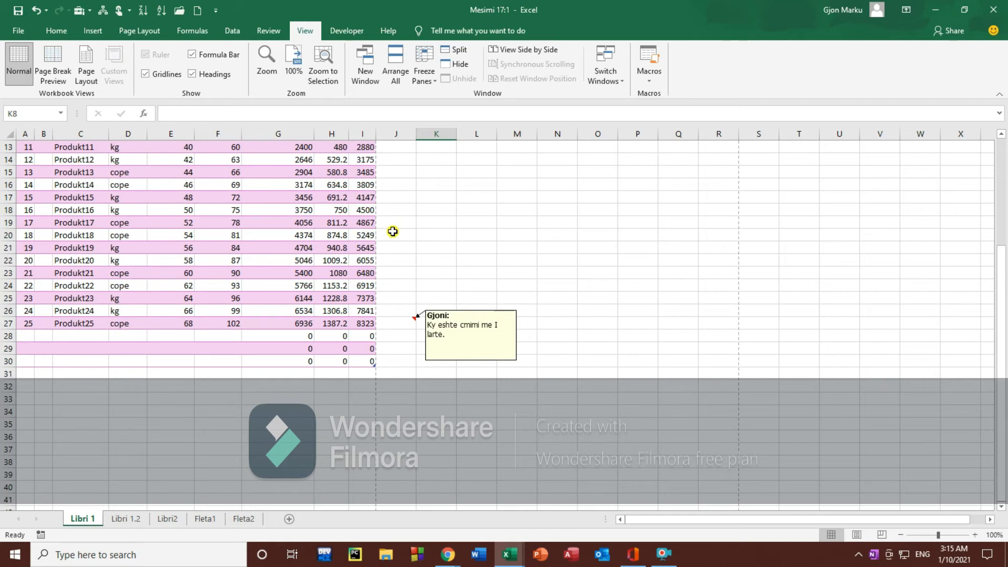
Step: Freeze the panes above row 3 again and check the header rows against the last rows of the product table
{"action": "scroll", "coordinate": [460, 237], "scroll_direction": "up", "scroll_amount": 4}
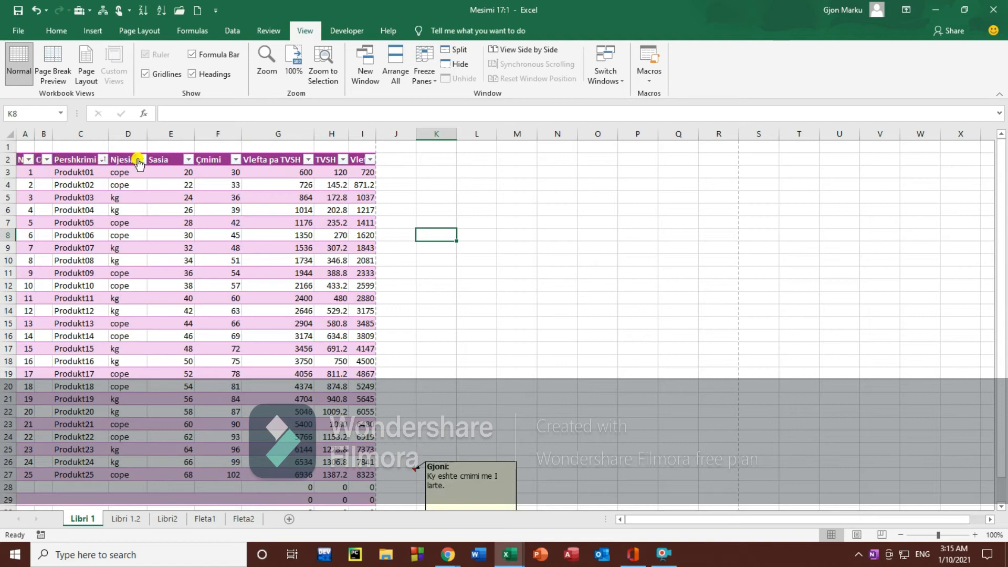
{"action": "left_click", "coordinate": [3, 172]}
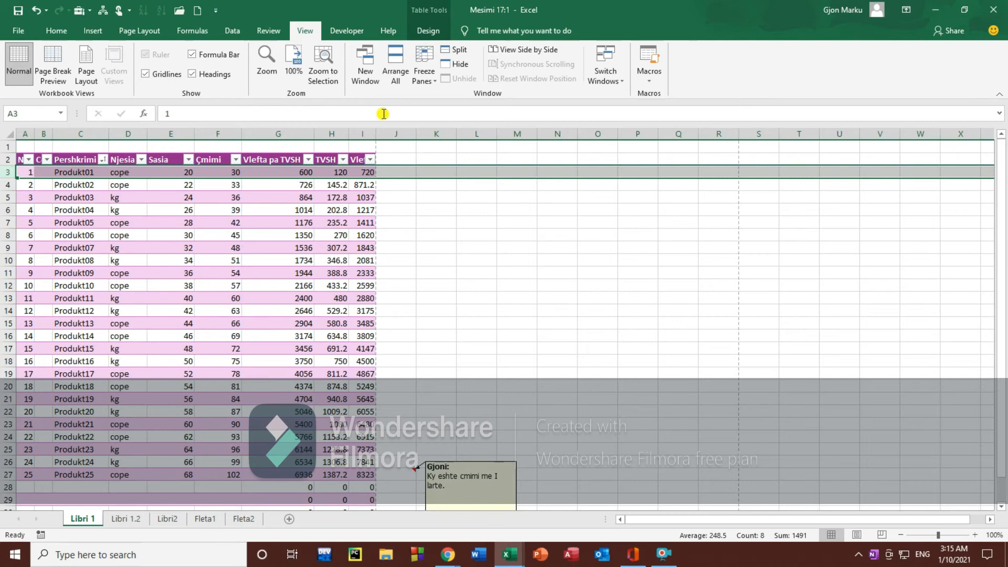
{"action": "left_click", "coordinate": [433, 79]}
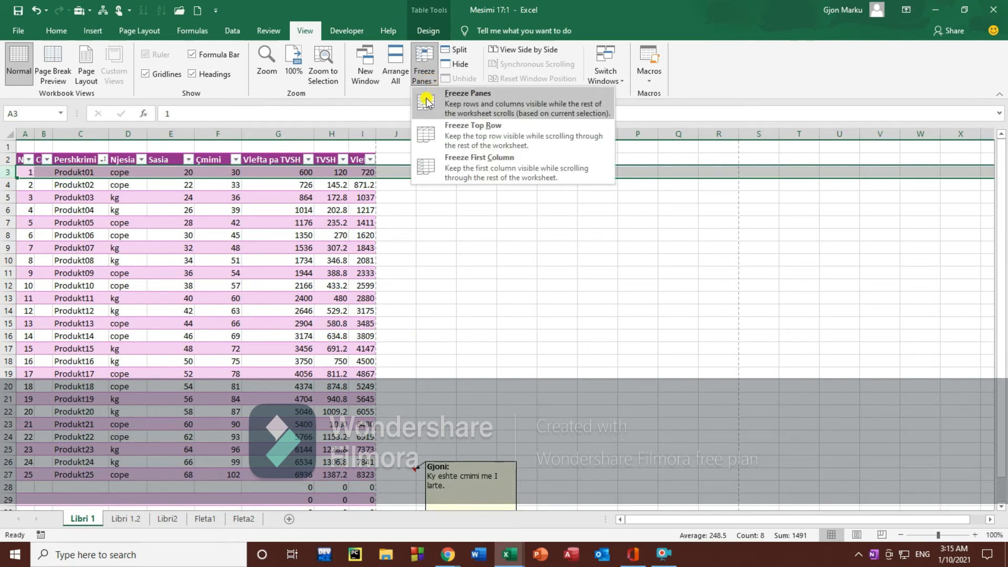
{"action": "left_click", "coordinate": [426, 101]}
{"action": "left_click", "coordinate": [393, 235]}
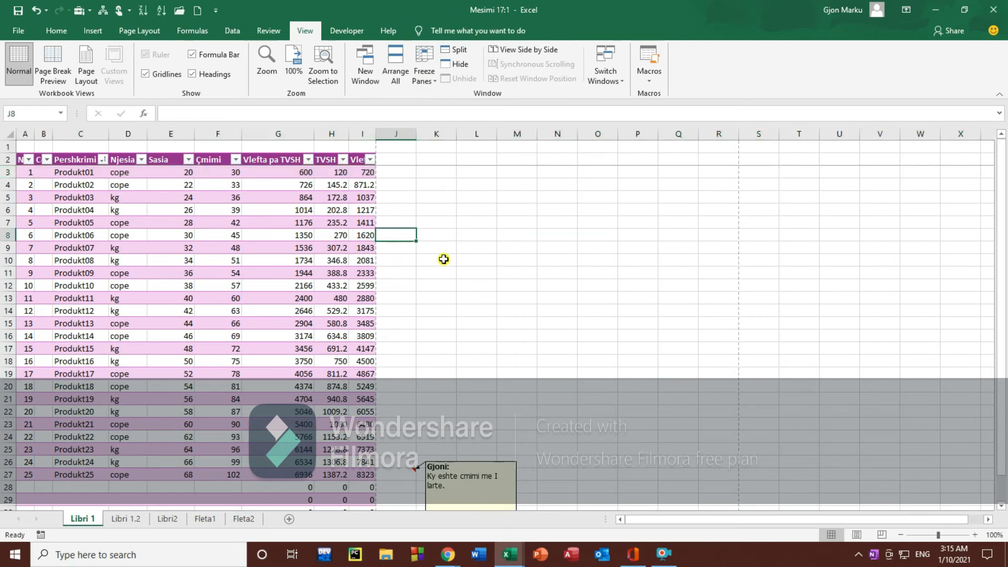
{"action": "scroll", "coordinate": [463, 260], "scroll_direction": "down", "scroll_amount": 4}
{"action": "scroll", "coordinate": [463, 259], "scroll_direction": "down", "scroll_amount": 3}
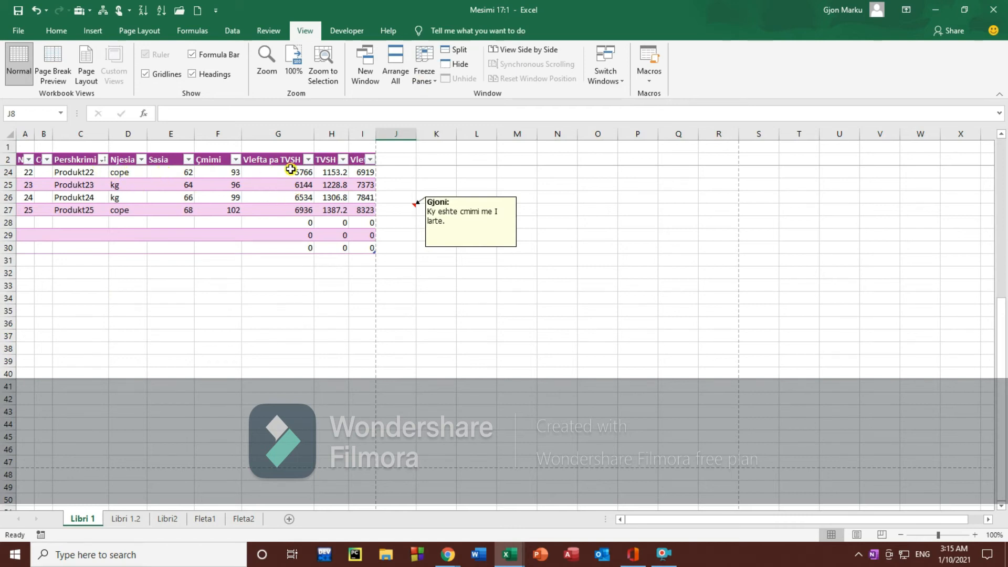
{"action": "scroll", "coordinate": [395, 297], "scroll_direction": "up", "scroll_amount": 7}
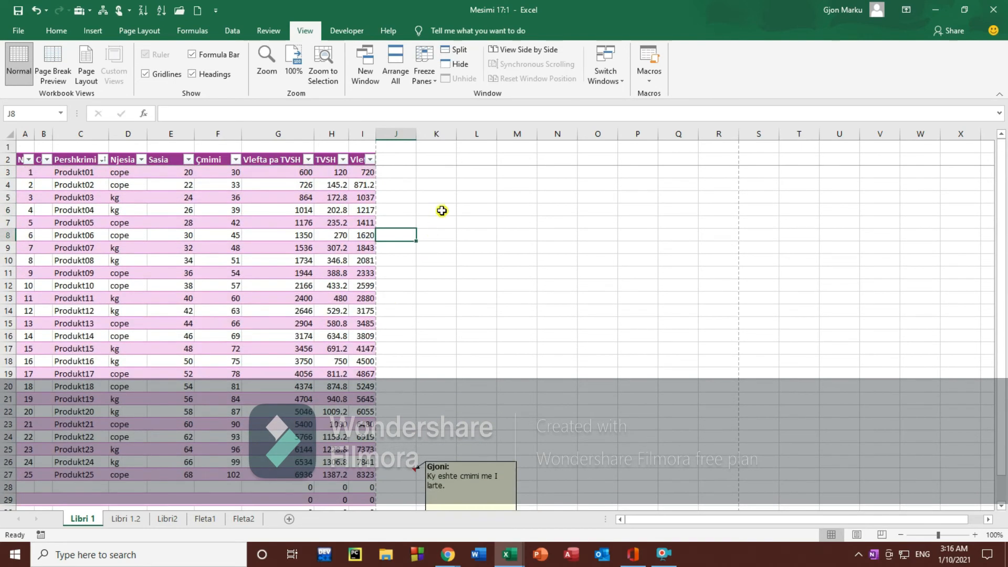
Step: Freeze the first column instead of the header rows, and check how it behaves when scrolling the product table vertically and horizontally
{"action": "left_click", "coordinate": [424, 71]}
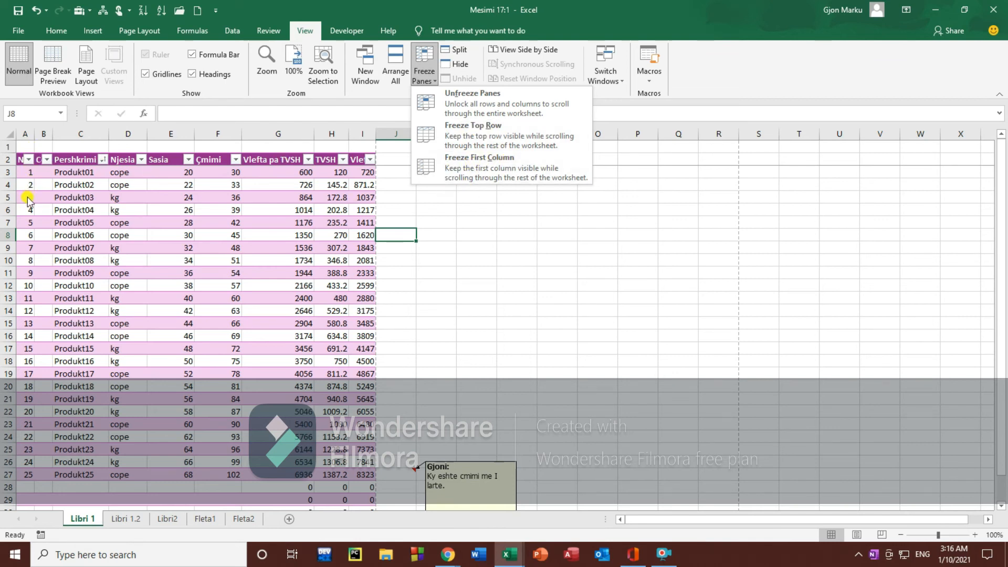
{"action": "left_click", "coordinate": [426, 168]}
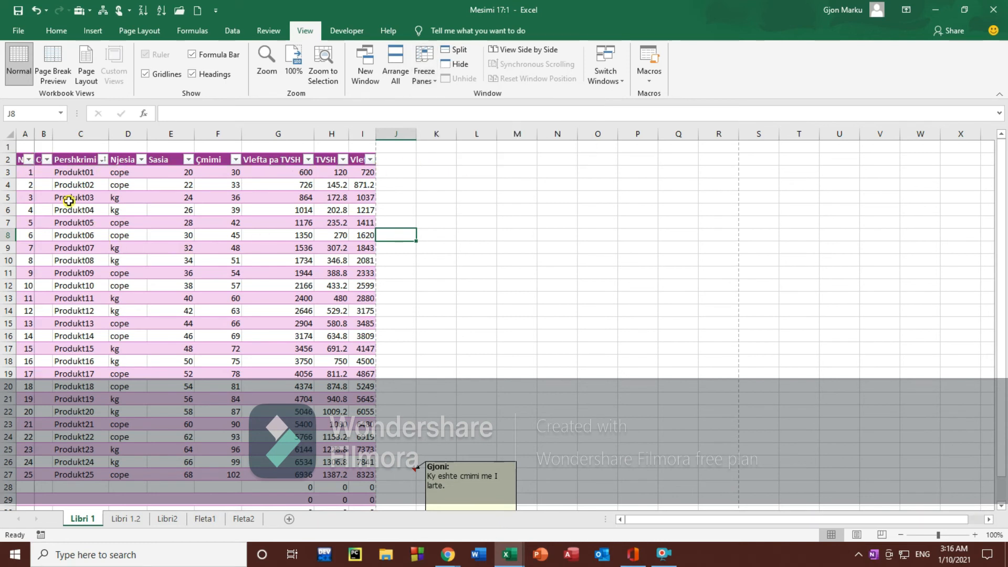
{"action": "scroll", "coordinate": [37, 484], "scroll_direction": "down", "scroll_amount": 4}
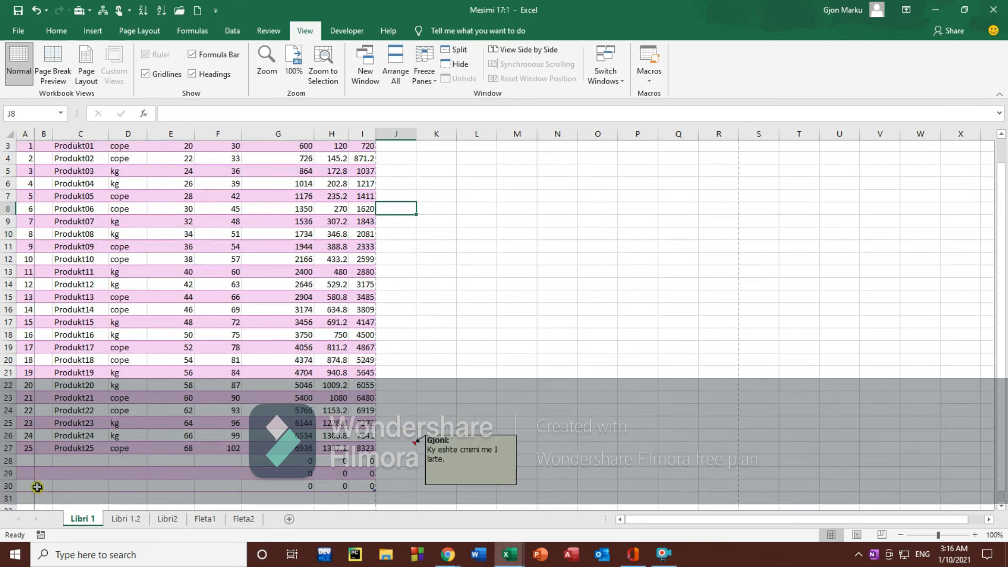
{"action": "scroll", "coordinate": [37, 487], "scroll_direction": "up", "scroll_amount": 3}
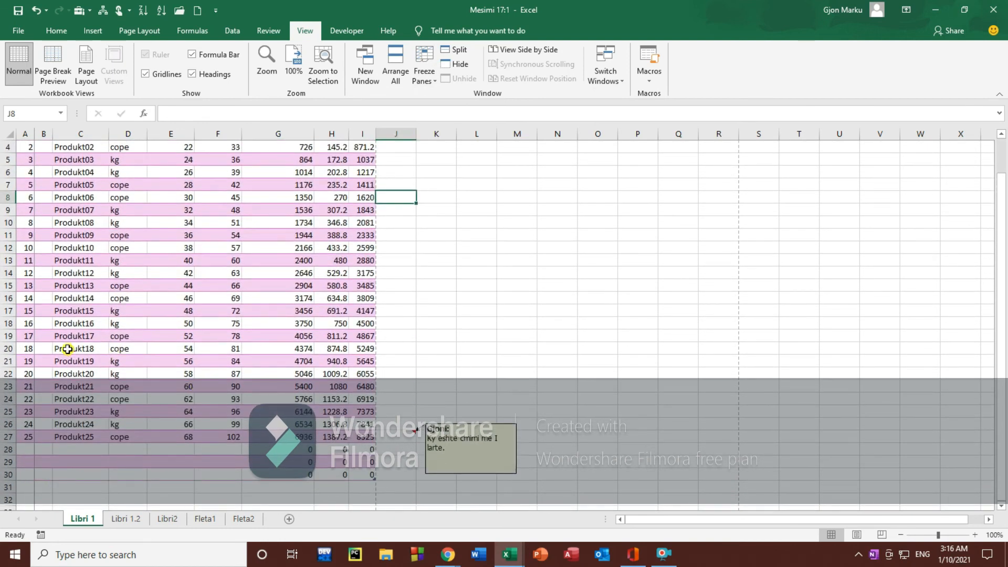
{"action": "mouse_move", "coordinate": [675, 517]}
{"action": "left_mouse_down"}
{"action": "mouse_move", "coordinate": [737, 521]}
{"action": "mouse_move", "coordinate": [623, 522]}
{"action": "mouse_move", "coordinate": [677, 520]}
{"action": "left_mouse_up"}
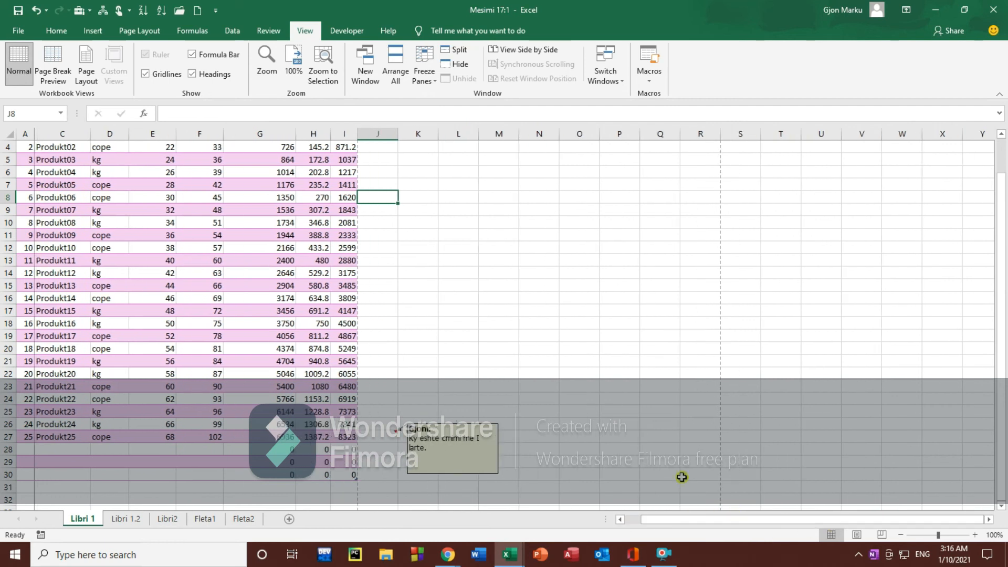
{"action": "left_click_drag", "start_coordinate": [535, 319], "coordinate": [461, 320]}
{"action": "left_click", "coordinate": [506, 273]}
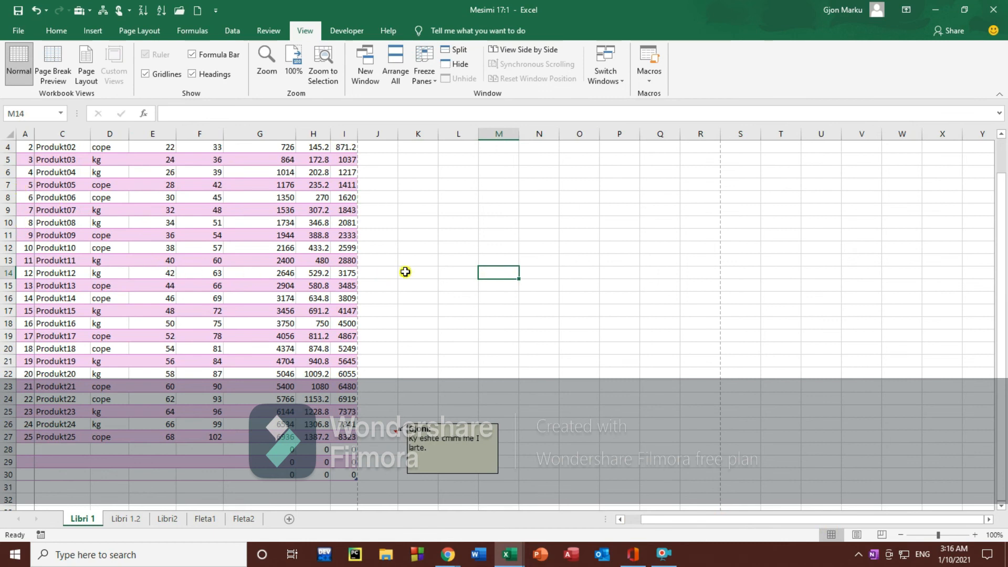
{"action": "scroll", "coordinate": [406, 271], "scroll_direction": "up", "scroll_amount": 1}
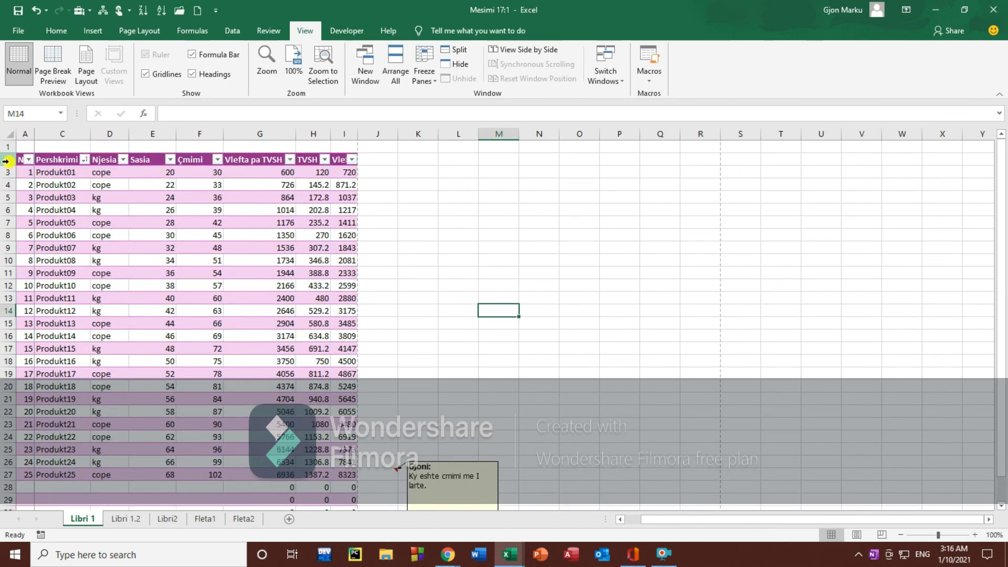
Step: Unfreeze the first column so the entire worksheet scrolls freely, and select empty cell K5 beside the product table
{"action": "left_click", "coordinate": [424, 76]}
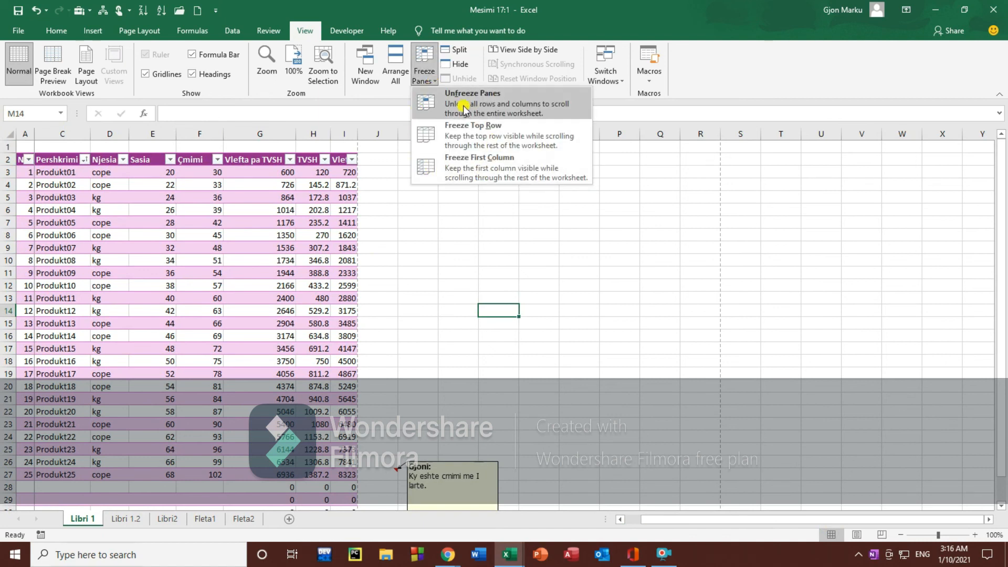
{"action": "left_click", "coordinate": [425, 101]}
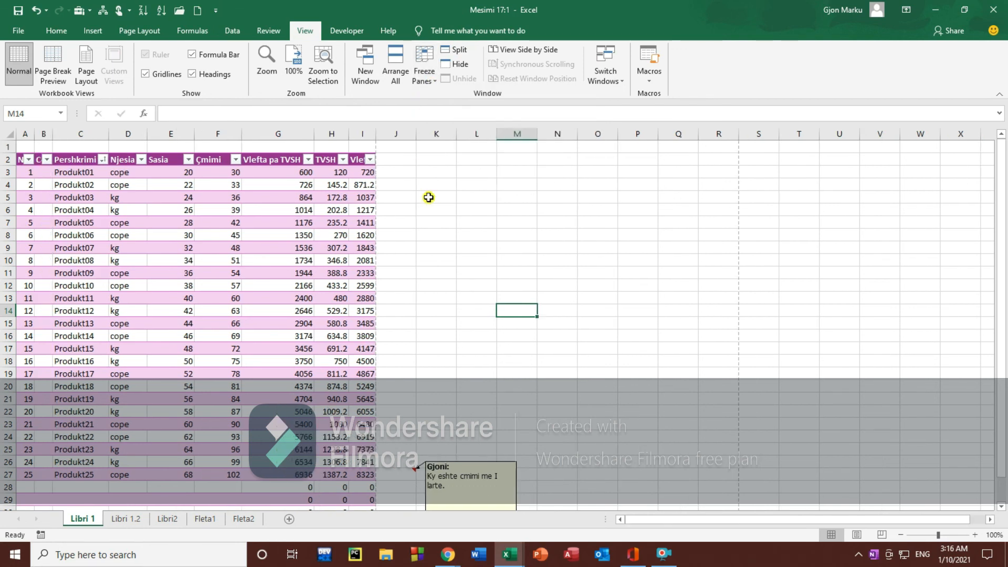
{"action": "left_click", "coordinate": [434, 196]}
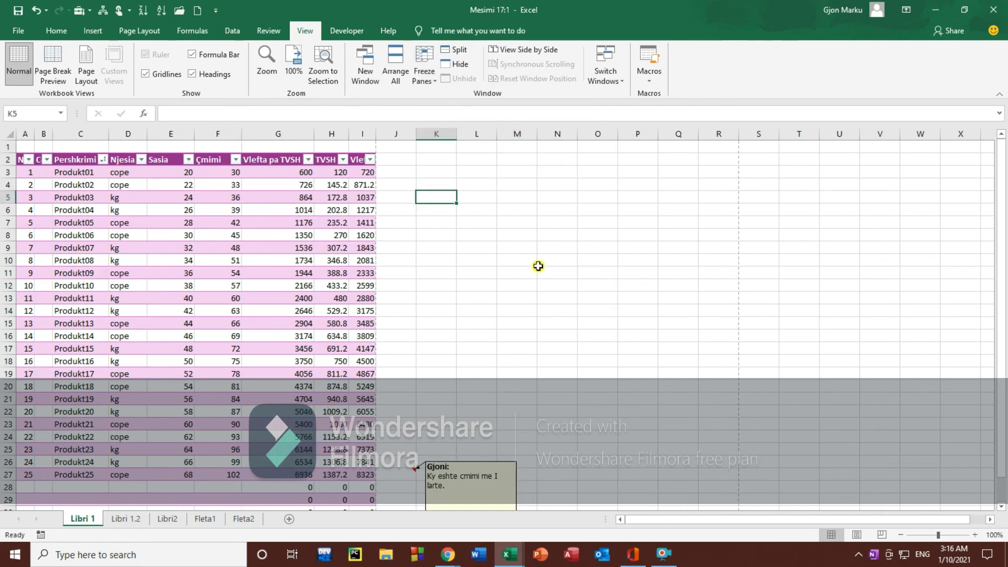